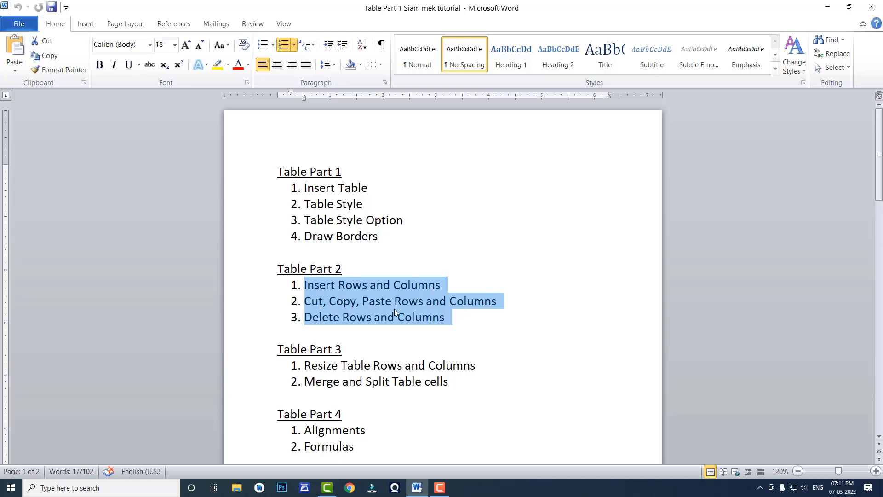
- Insert an empty column to the right of the Sl No column in the table on page 2
left_click(340, 310)
scroll(341, 308, "down", 10)
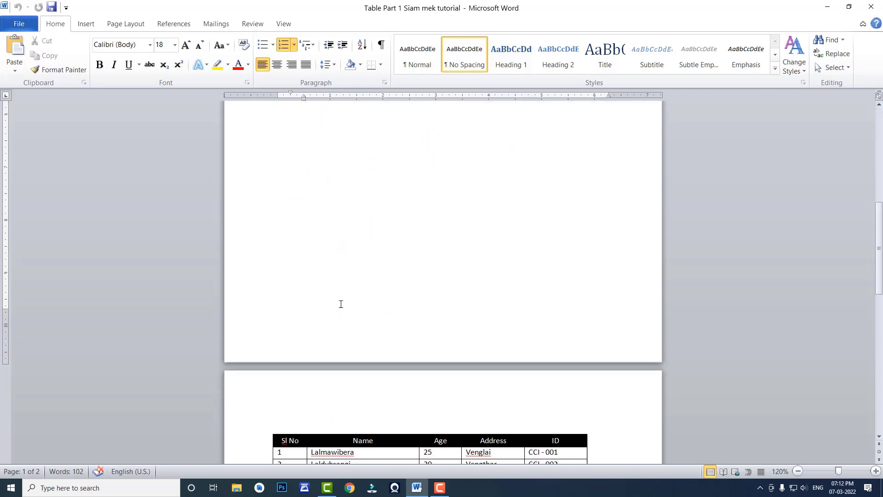
scroll(341, 304, "down", 8)
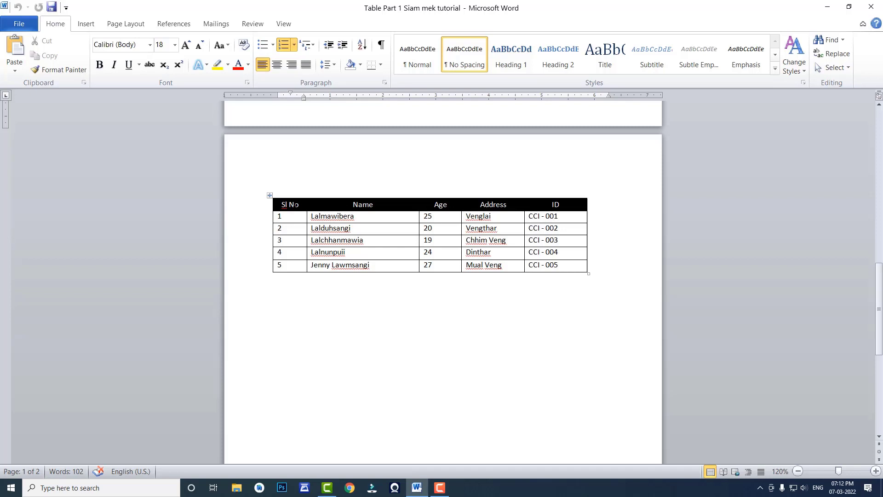
left_click(298, 217)
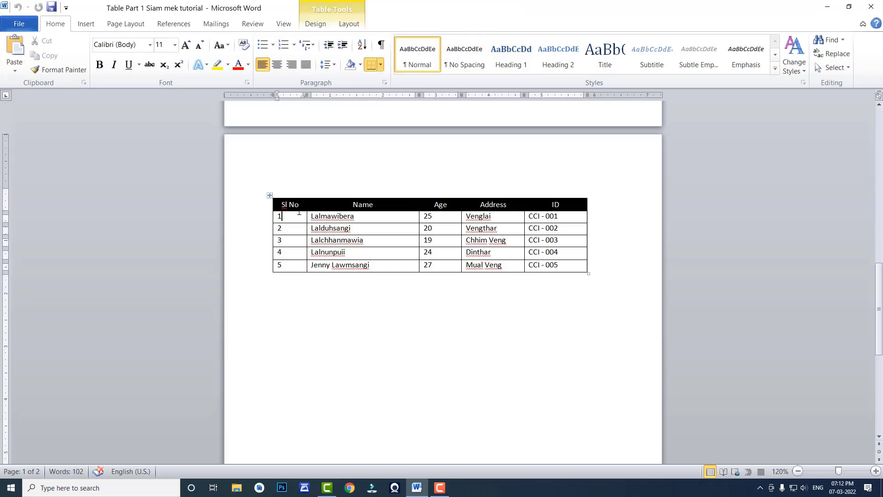
left_click(349, 24)
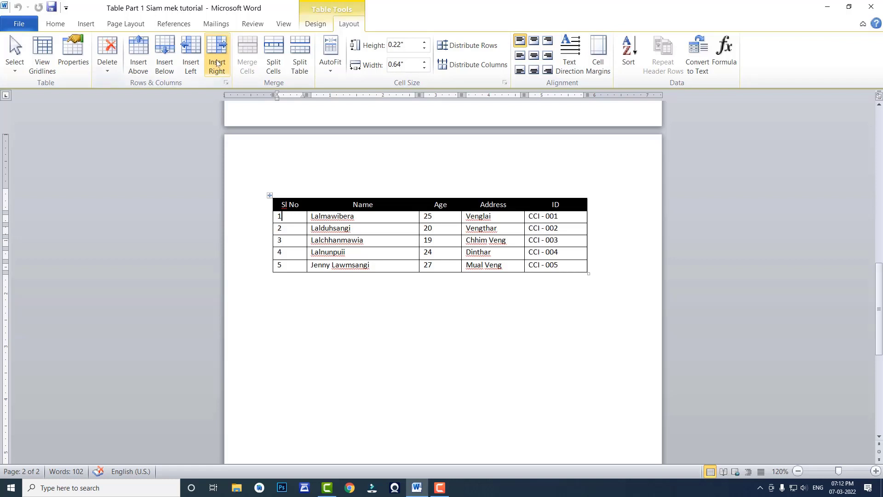
left_click(314, 217)
left_click(213, 47)
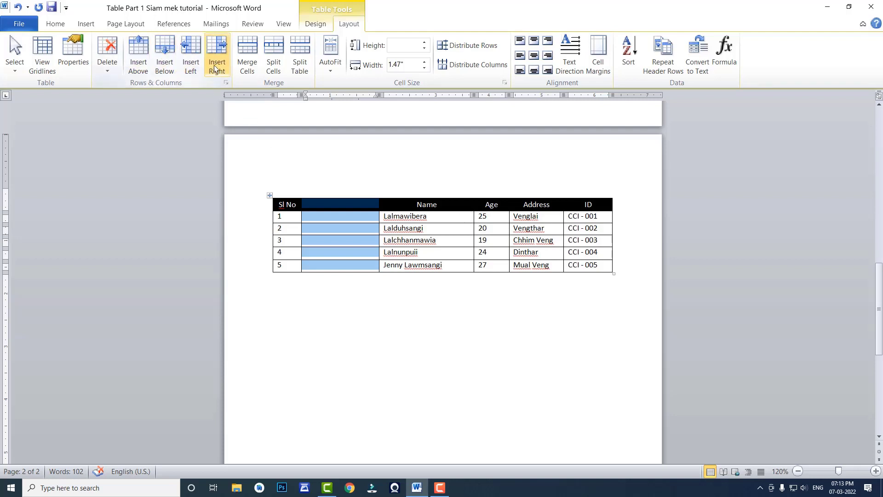
- Insert an empty column to the right of the Name column
left_click(457, 216)
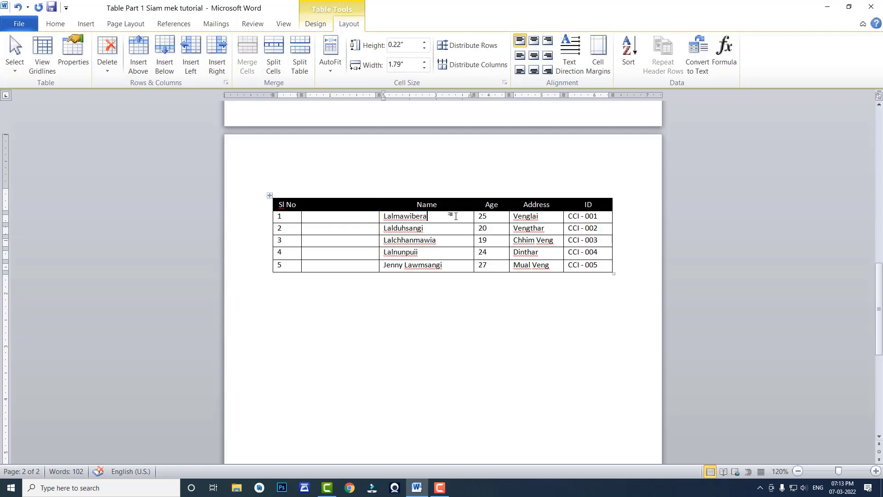
right_click(455, 216)
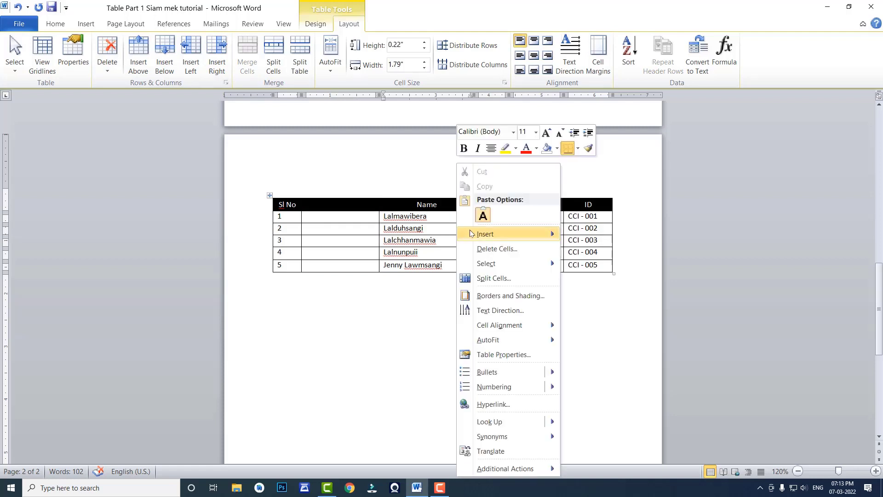
mouse_move(478, 238)
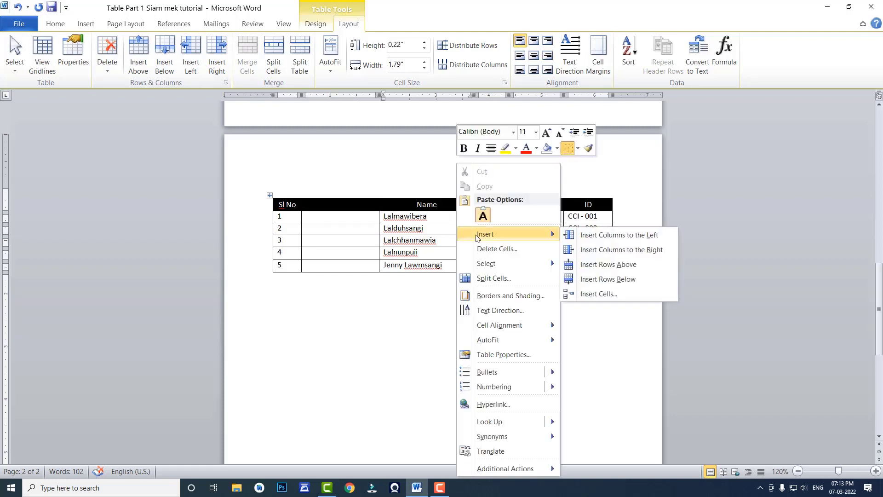
left_click(617, 254)
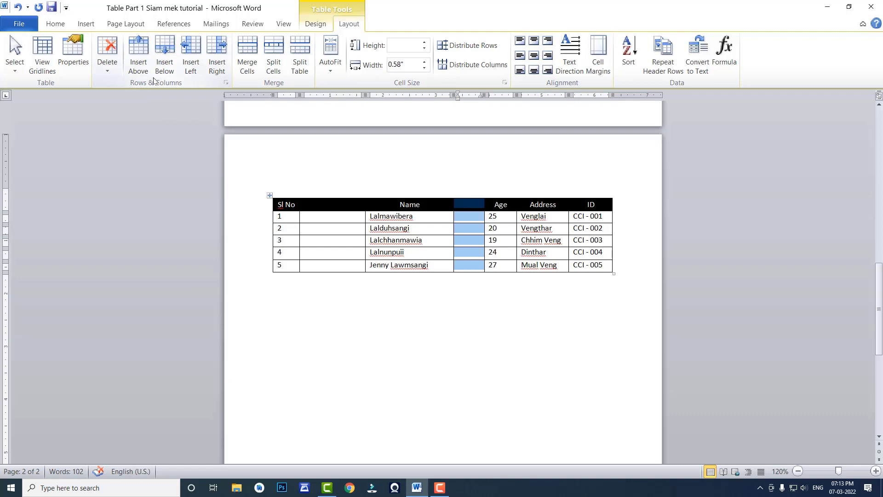
- Insert an empty row below the Sl No 1 row of the table
left_click(287, 229)
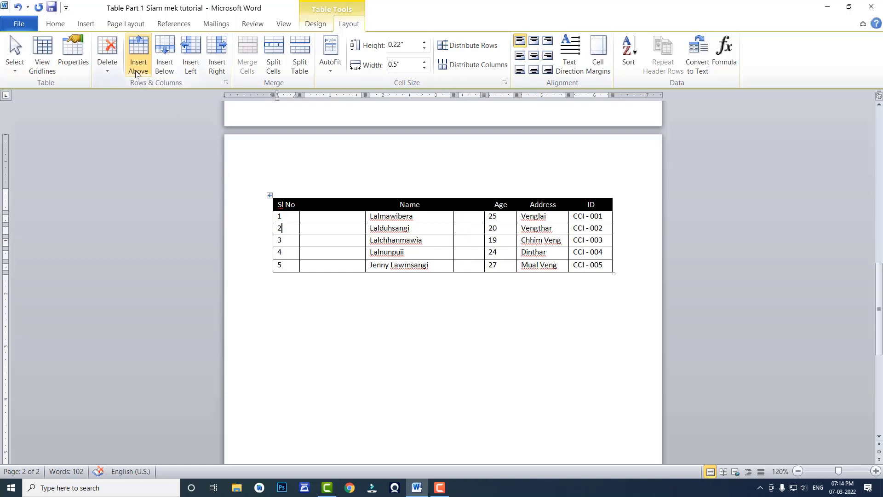
left_click(286, 216)
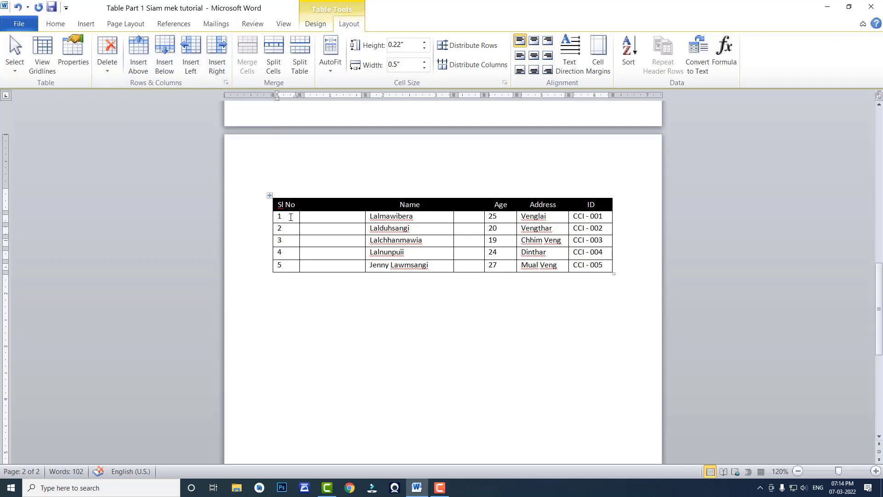
left_click(164, 50)
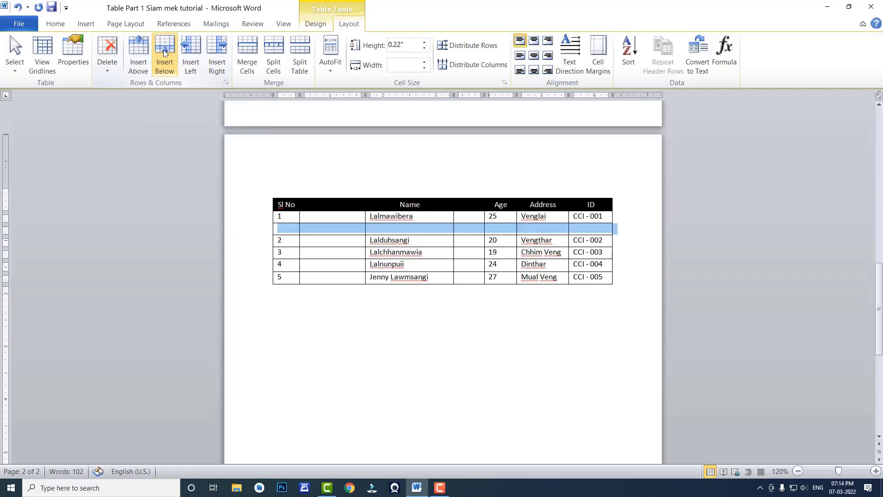
- Insert an empty row above the Sl No 5 row of the table
left_click(288, 266)
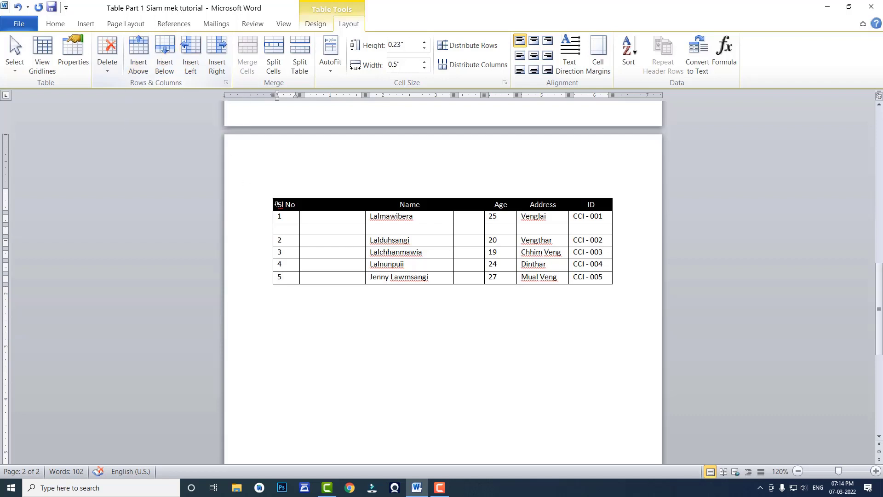
right_click(284, 277)
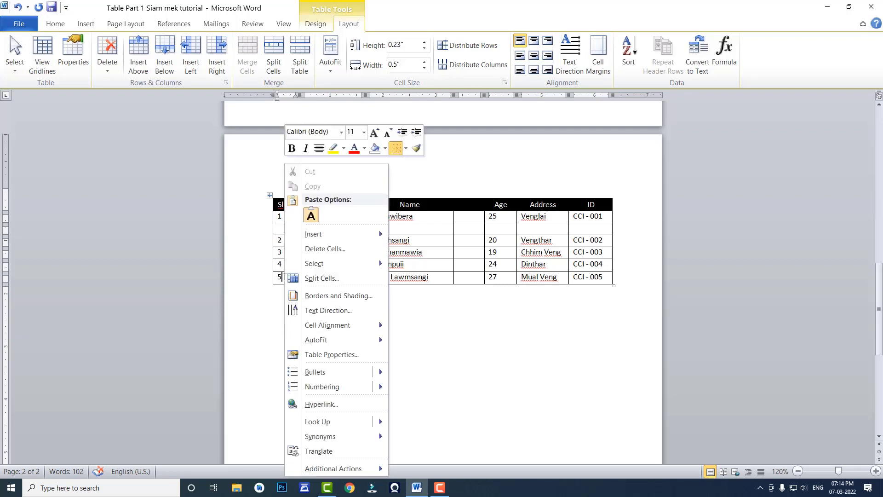
mouse_move(306, 238)
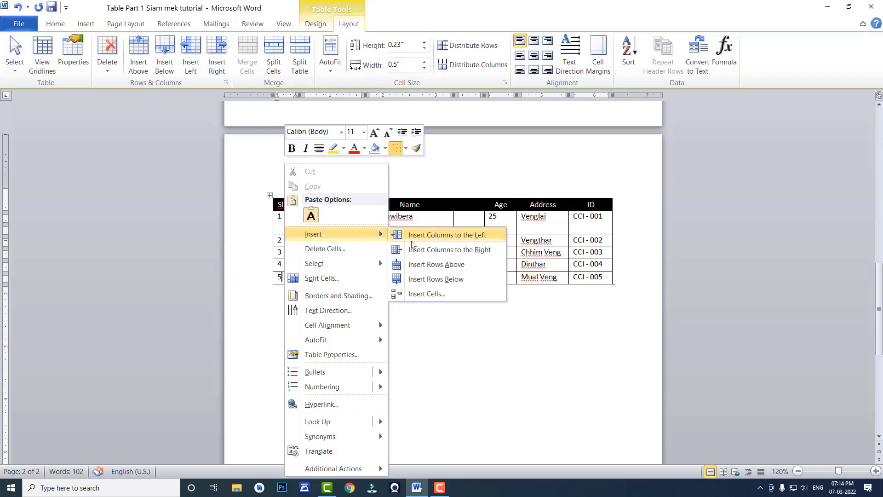
left_click(436, 270)
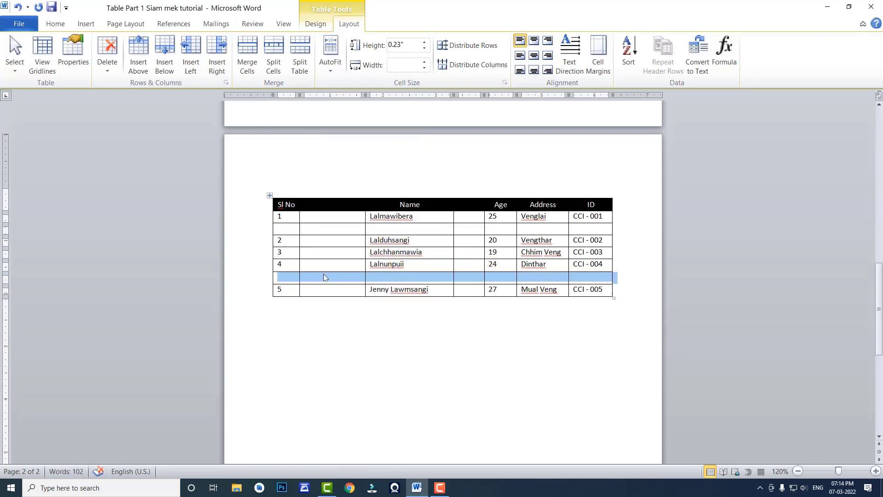
left_click(305, 276)
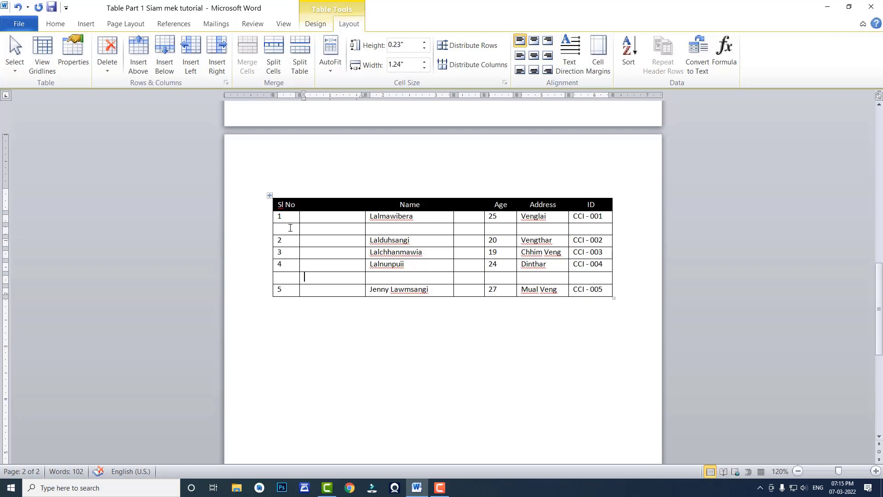
- Delete the empty column between the Sl No and Name columns
left_click_drag(329, 216, 319, 293)
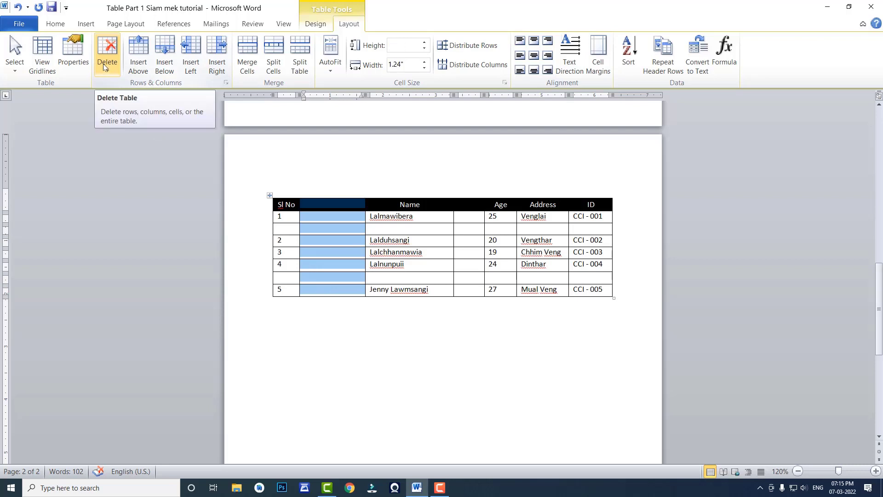
left_click(108, 73)
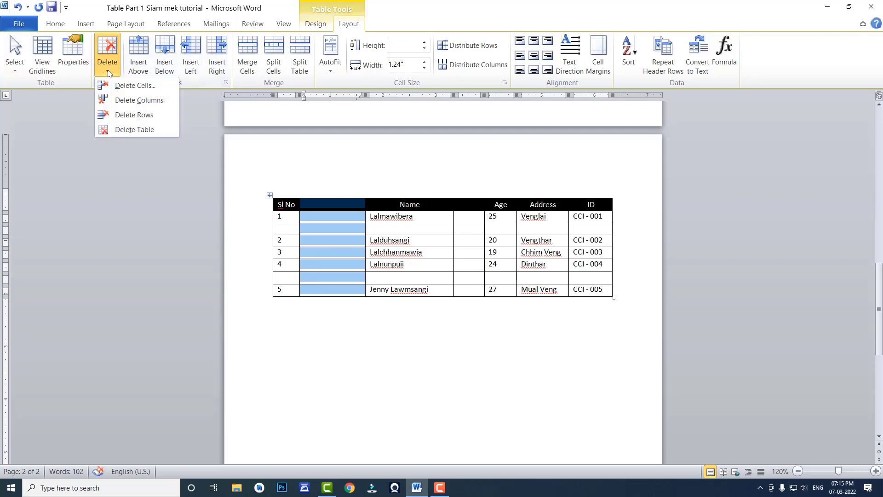
left_click(135, 102)
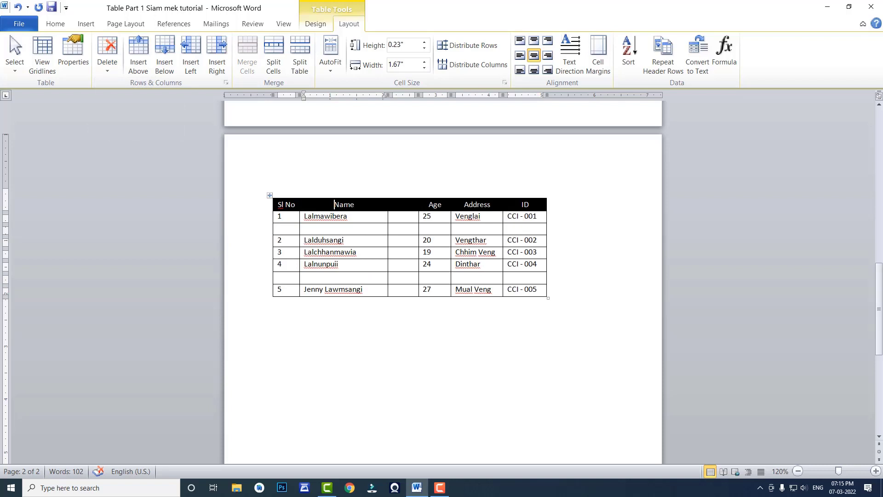
- Delete the empty column between the Name and Age columns
left_click_drag(403, 204, 401, 290)
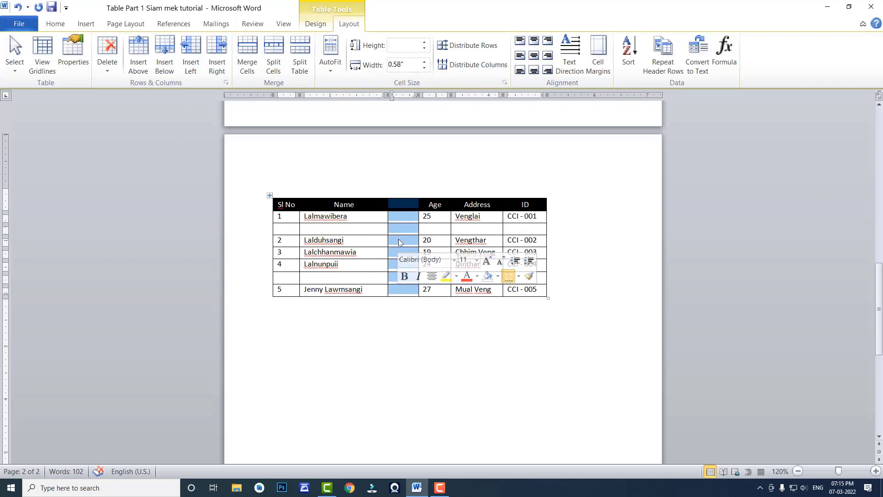
right_click(400, 242)
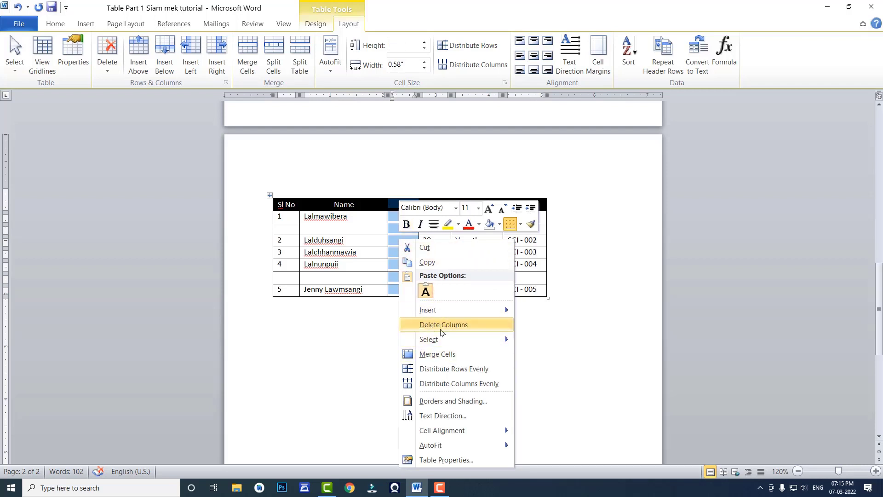
left_click(440, 325)
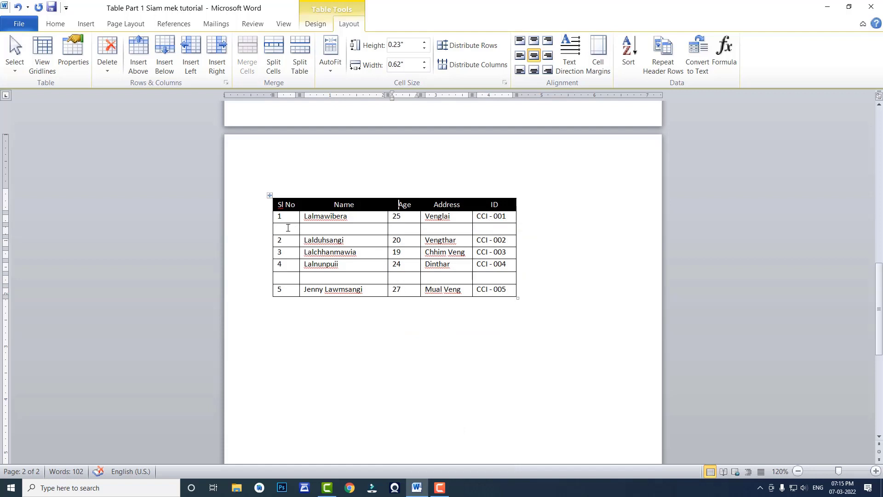
- Delete the empty row between the Sl No 1 and Sl No 2 rows
left_click_drag(289, 228, 499, 230)
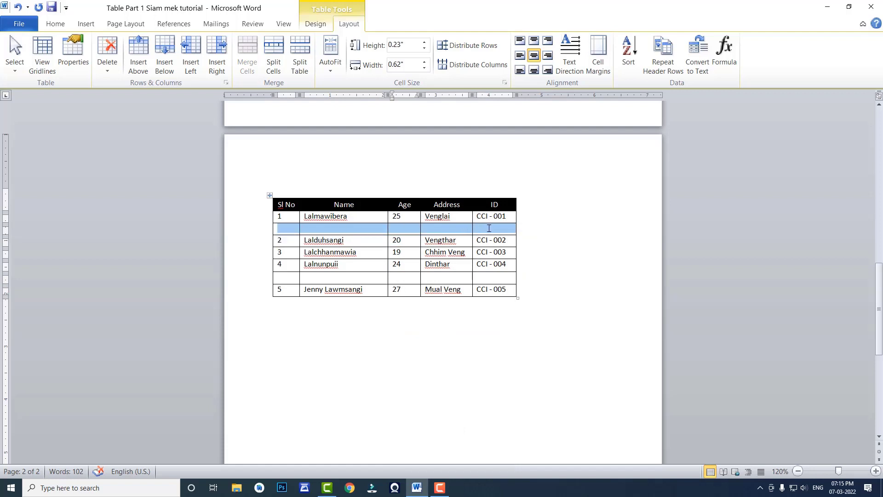
left_click(110, 75)
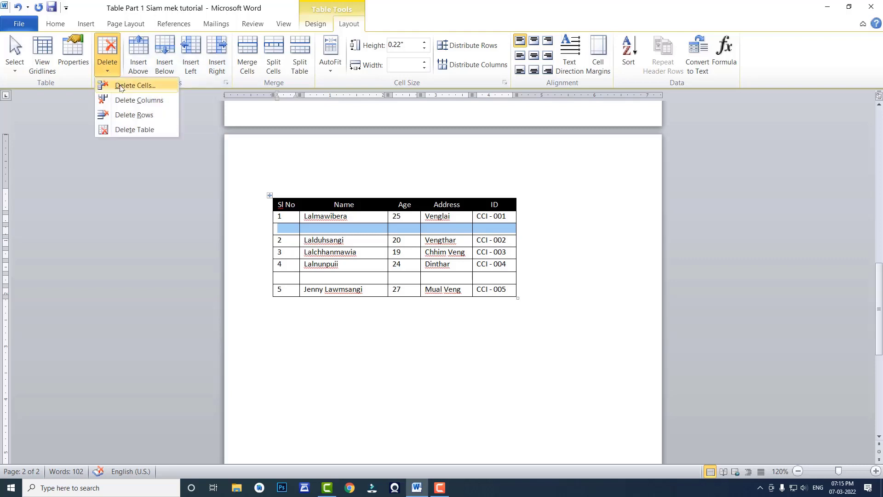
left_click(123, 117)
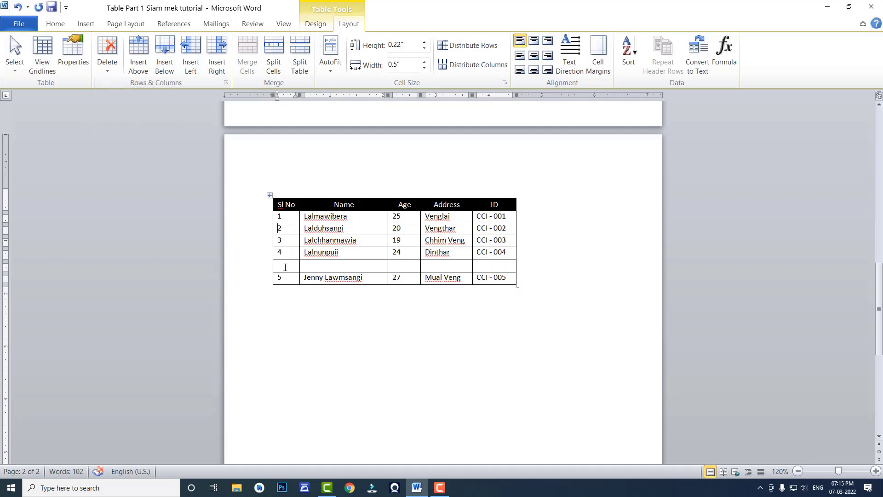
- Delete the empty row between the Sl No 4 and Sl No 5 rows with the Delete Cells command
left_click_drag(286, 264, 477, 267)
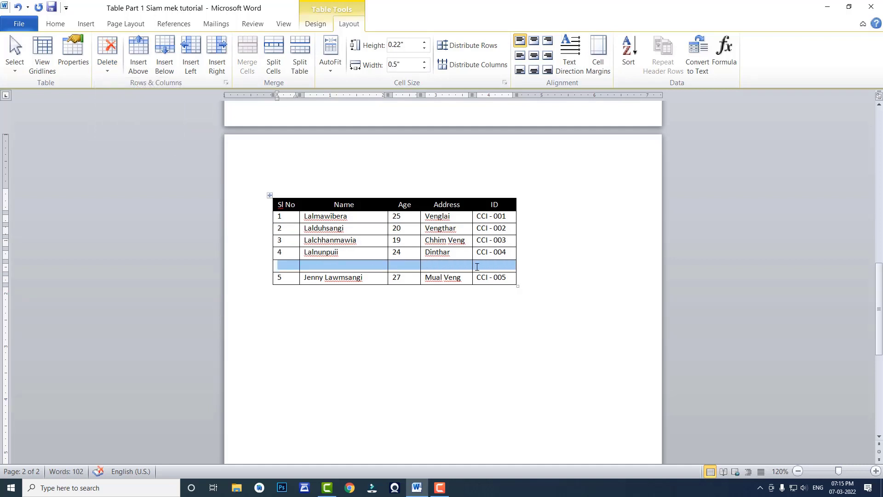
right_click(449, 266)
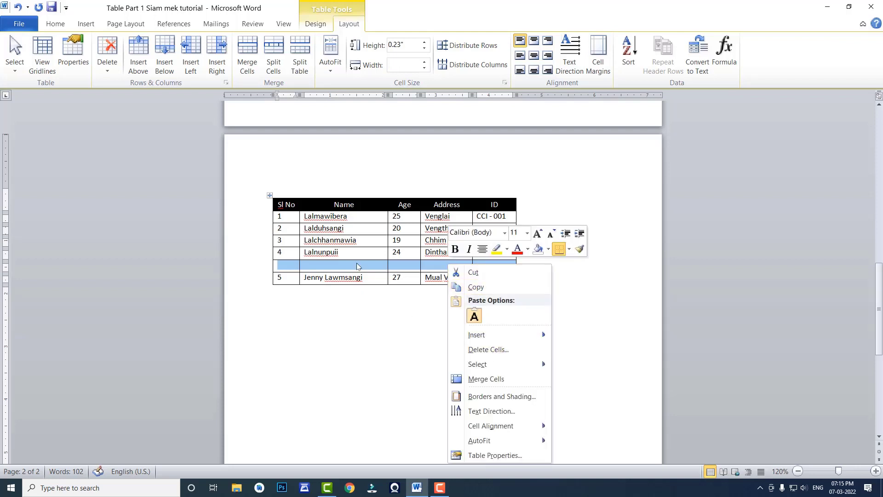
left_click(488, 350)
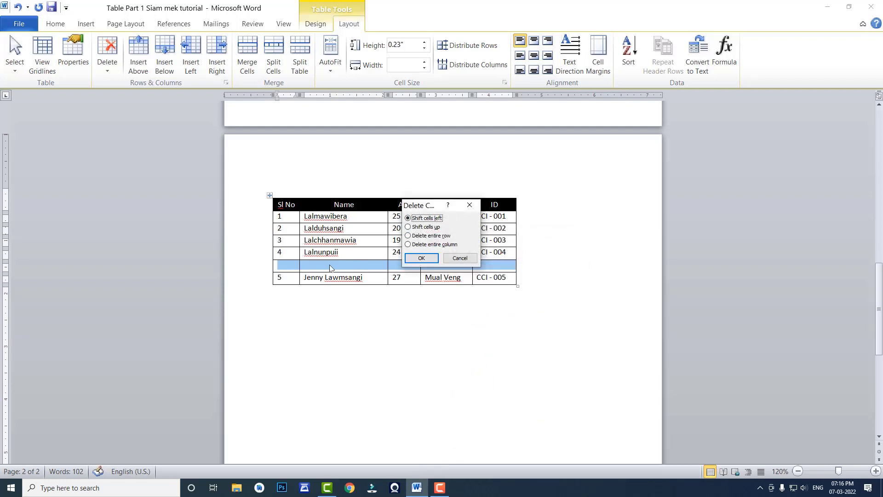
left_click(416, 259)
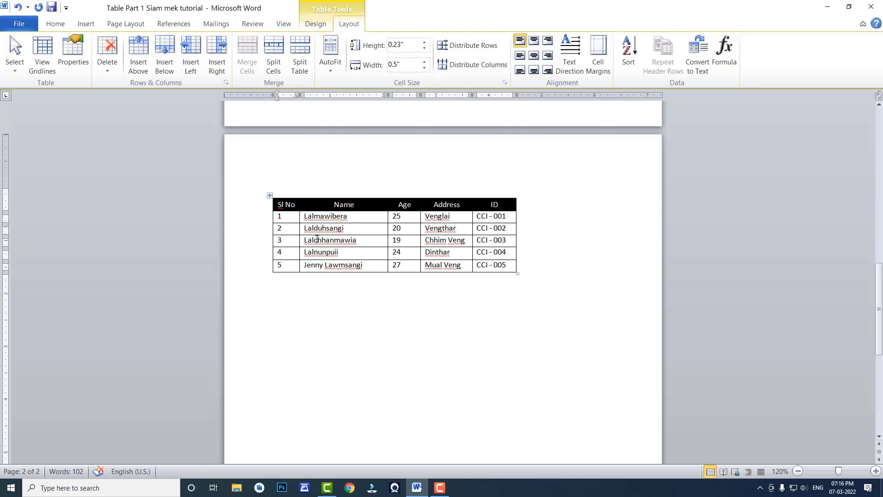
- Delete the entire table, and undo the deletion
left_click(270, 196)
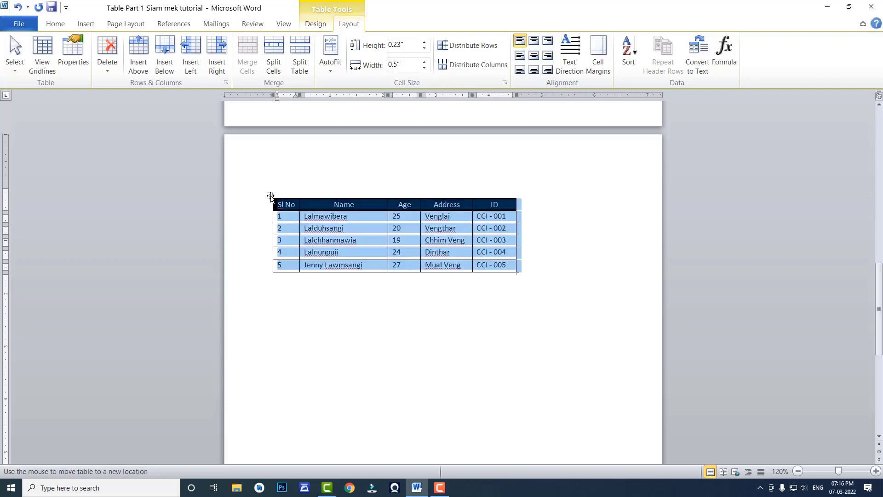
left_click(108, 71)
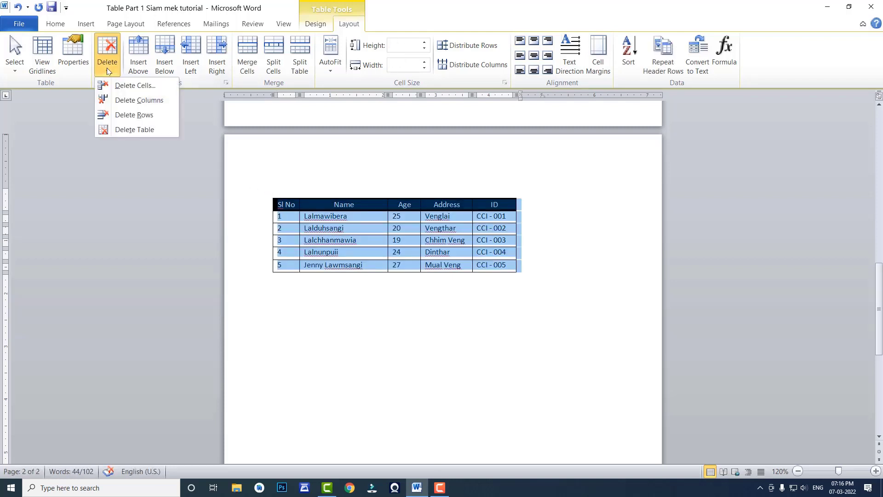
left_click(127, 130)
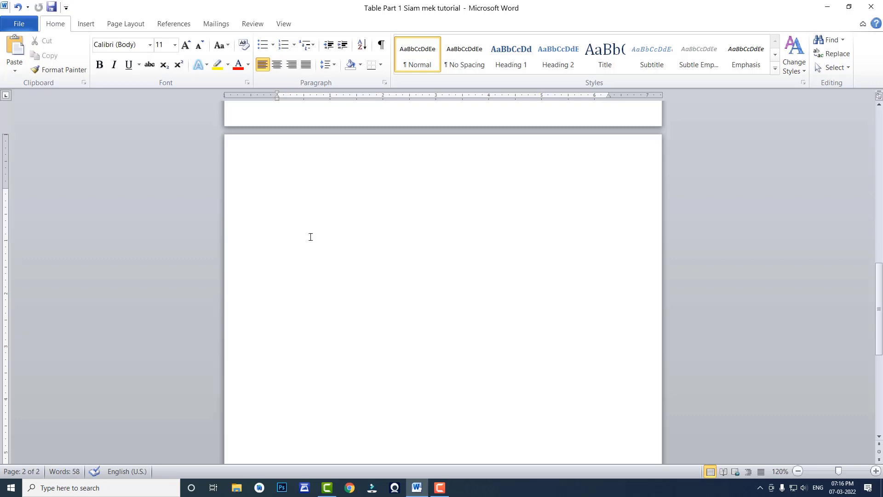
left_click(17, 7)
left_click(353, 226)
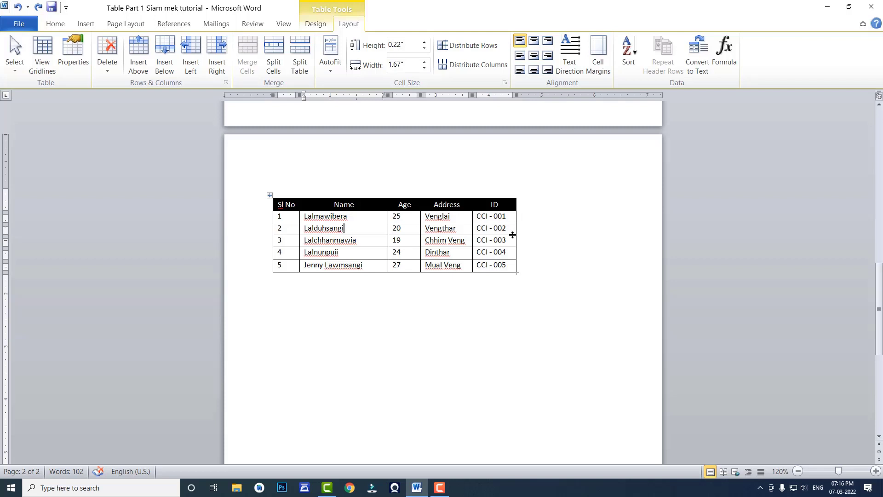
- Copy the Sl No column and paste the copy as a new column after the ID column
left_click_drag(291, 205, 290, 265)
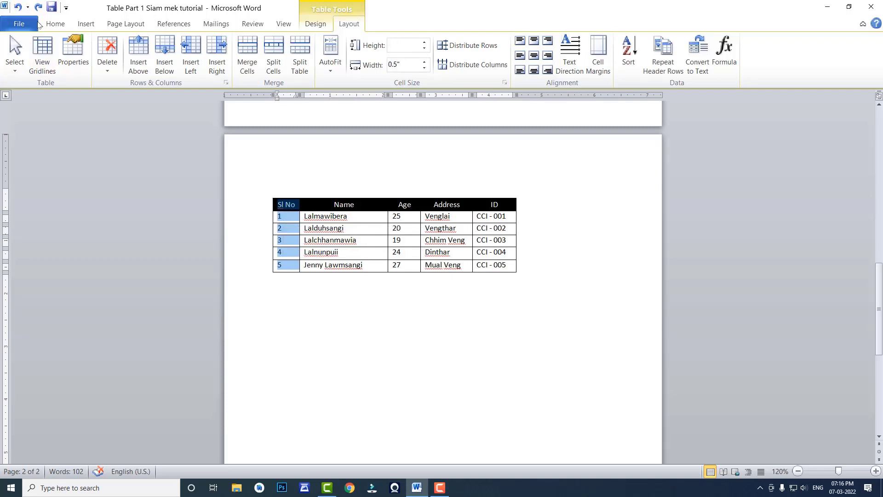
left_click(52, 25)
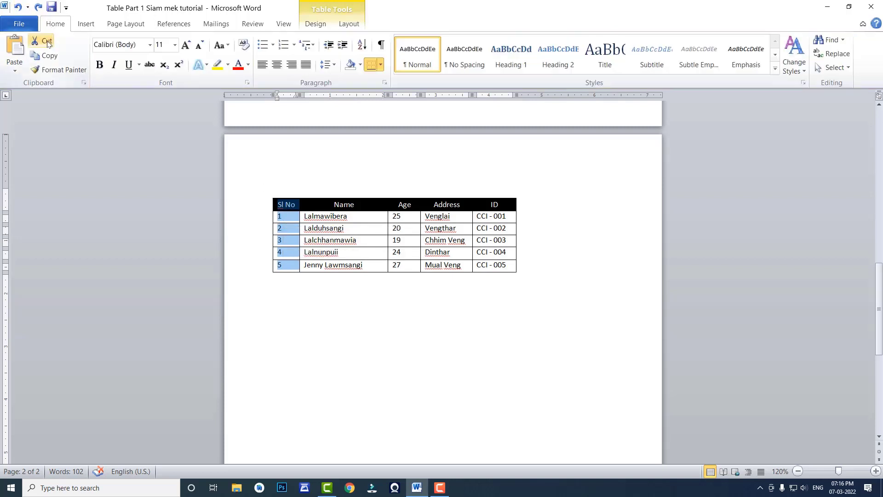
left_click(50, 56)
left_click_drag(521, 204, 518, 267)
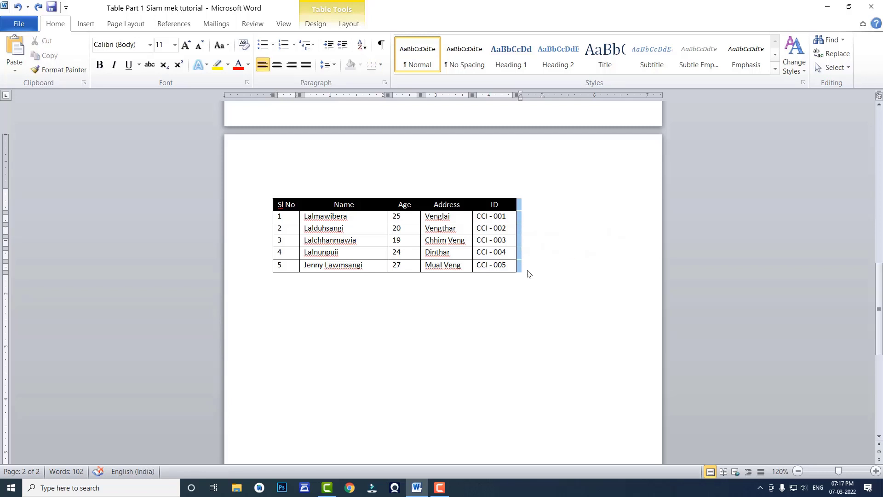
key("ctrl+v")
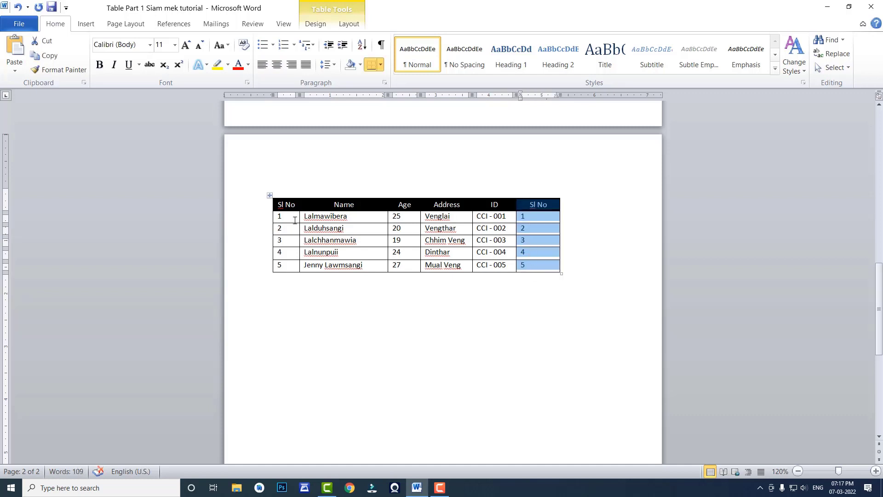
- Delete the duplicate Sl No column after the ID column with the Delete Columns command
left_click(291, 216)
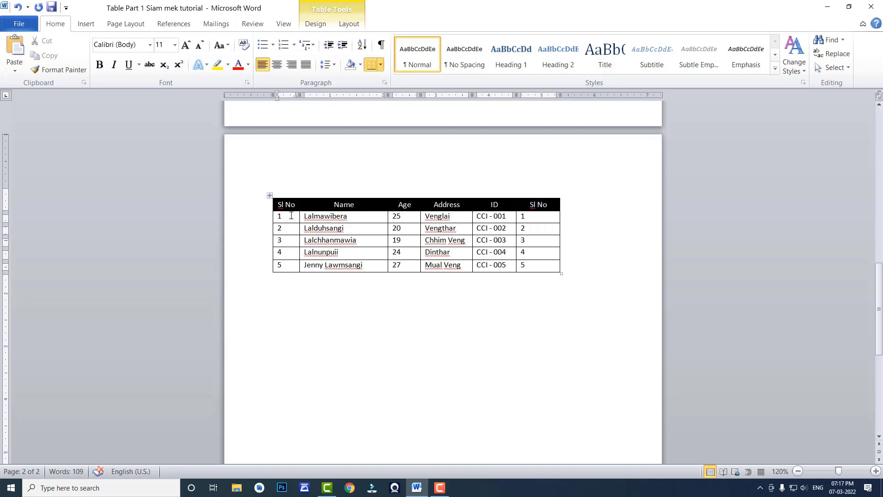
left_click(542, 217)
left_click_drag(538, 205, 541, 264)
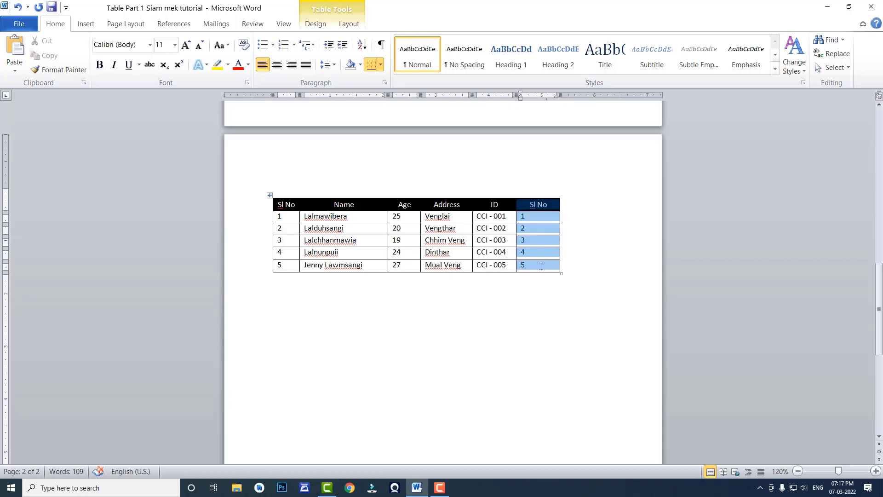
left_click(348, 24)
left_click(106, 74)
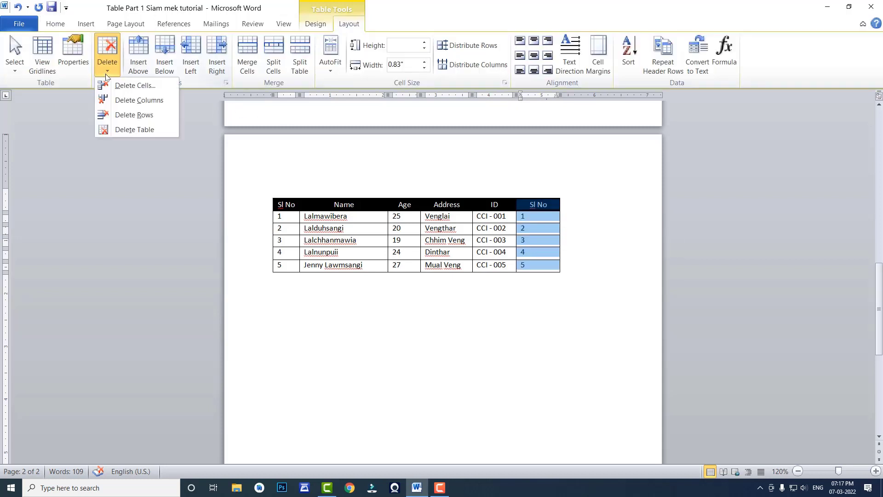
left_click(126, 101)
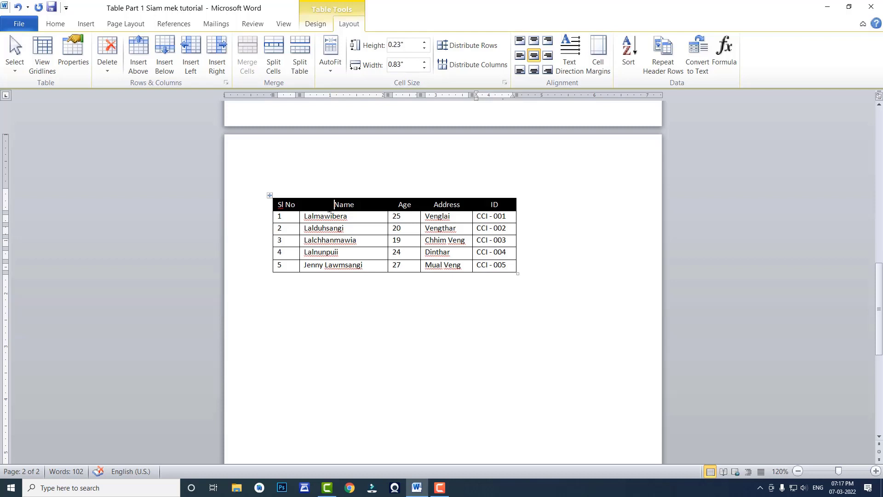
- Move the Name column to the end of the table, after the ID column, by cutting and pasting it
left_click_drag(334, 204, 333, 264)
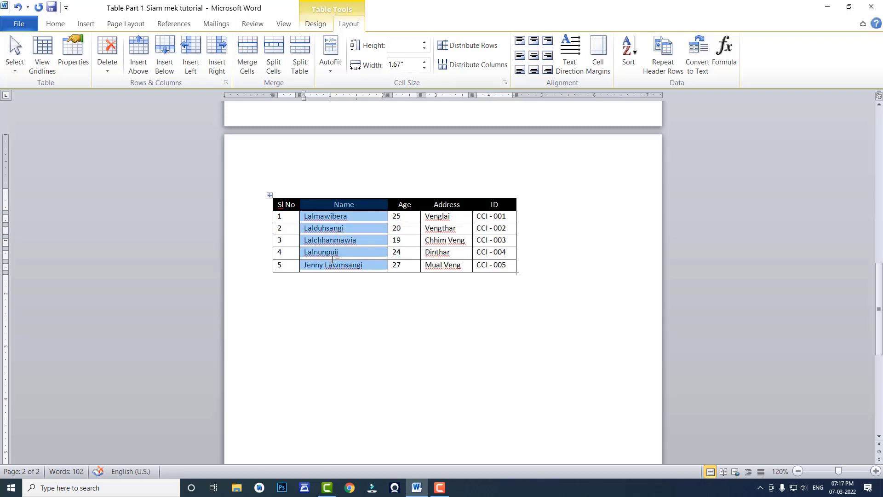
key("BackSpace")
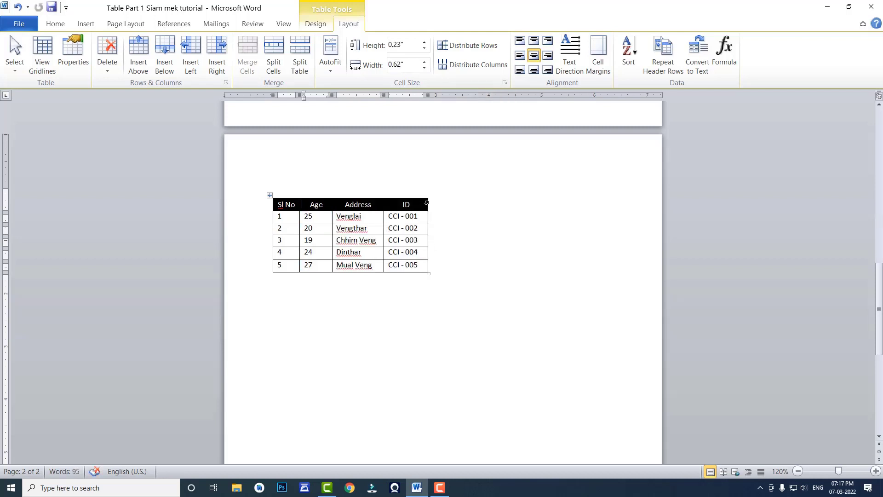
left_click_drag(431, 204, 437, 263)
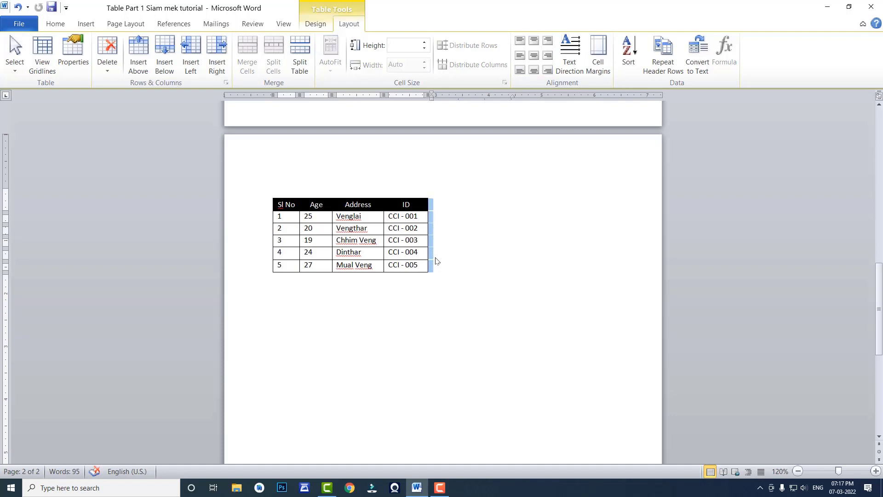
key("ctrl+z")
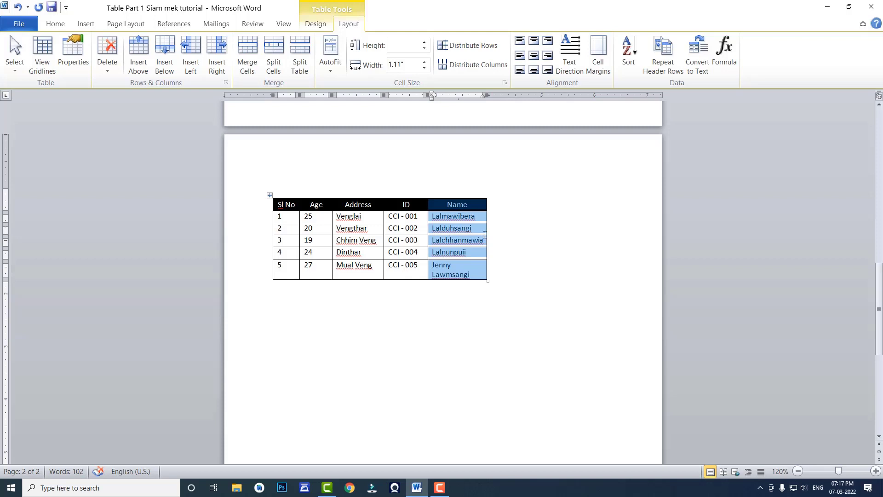